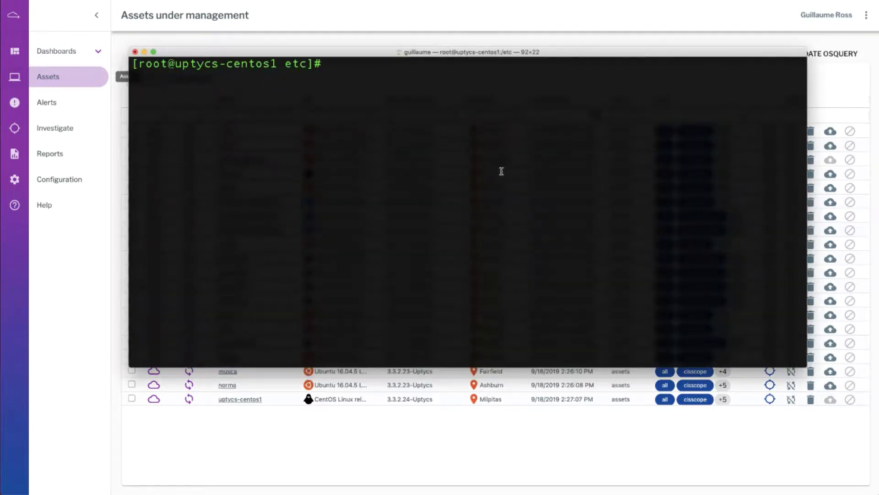
# - Change into /opt/Wordpress/web/modules/ and list its contents
pyautogui.write('cd /opt/')
pyautogui.write('Wordpress/web/modules/')
pyautogui.press('Return')
pyautogui.write('ls')
pyautogui.press('Return')
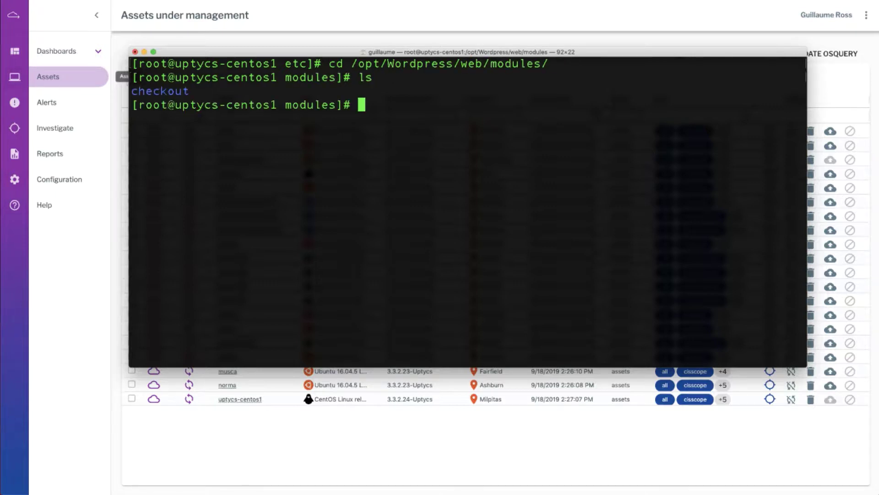
# - Enter the checkout folder and list its files, including form-pay.php
pyautogui.write('cd ch')
pyautogui.press('Tab')
pyautogui.press('Return')
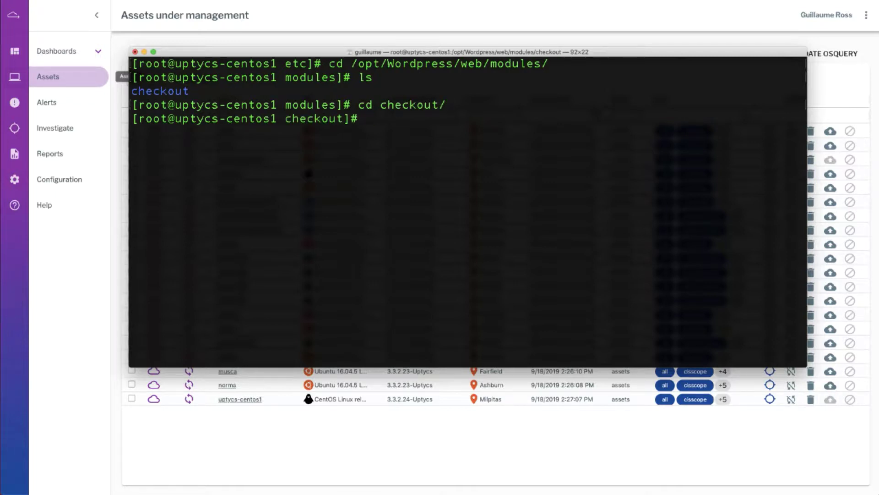
pyautogui.write('ls')
pyautogui.press('Return')
pyautogui.write('vi fo')
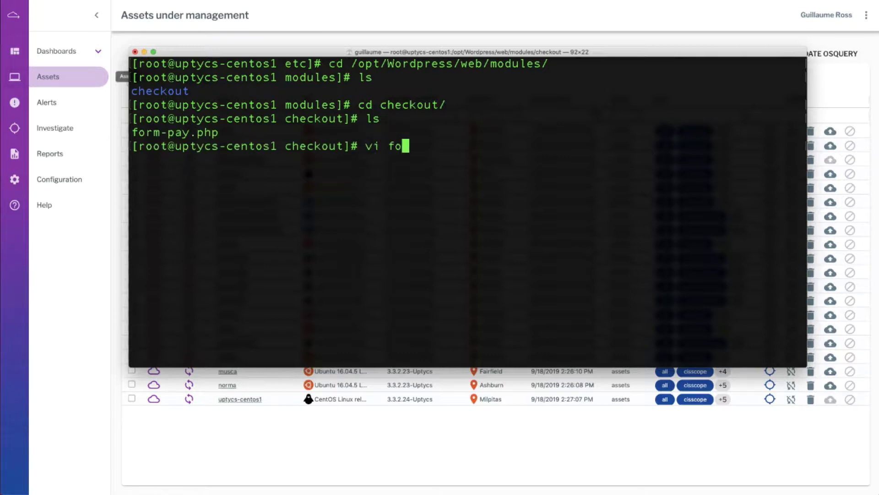
pyautogui.press('Tab')
# - In vi, insert 'Evil Stuff' as form-pay.php's first line above <?php and save with :wq
pyautogui.press('Return')
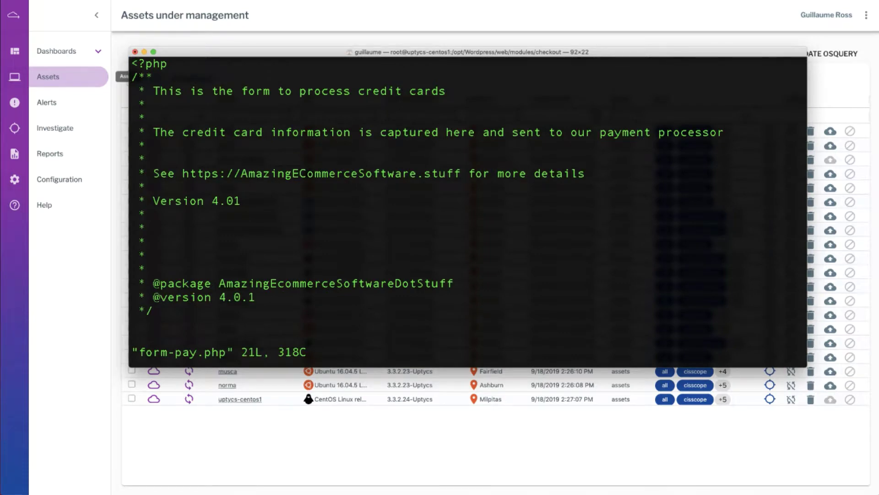
pyautogui.press('i')
pyautogui.press('Return')
pyautogui.press('Up')
pyautogui.write('Evil Stuff')
pyautogui.press('Escape')
pyautogui.write(':')
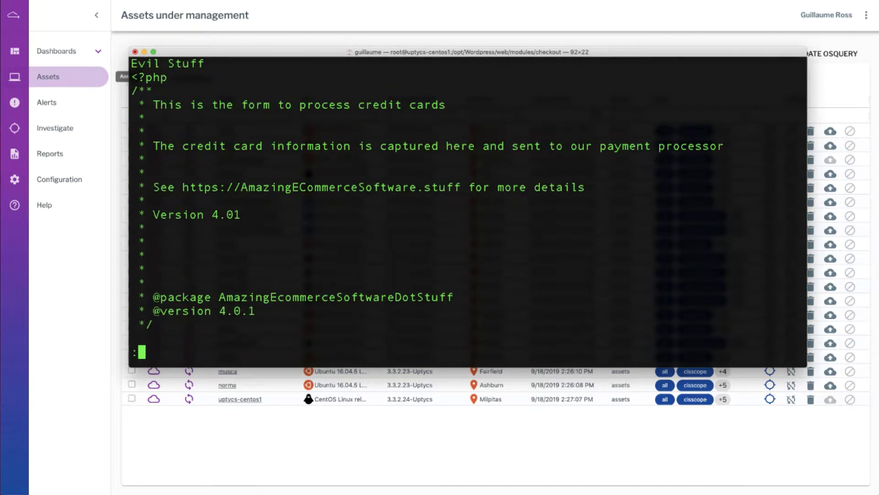
pyautogui.write('wq')
pyautogui.press('Return')
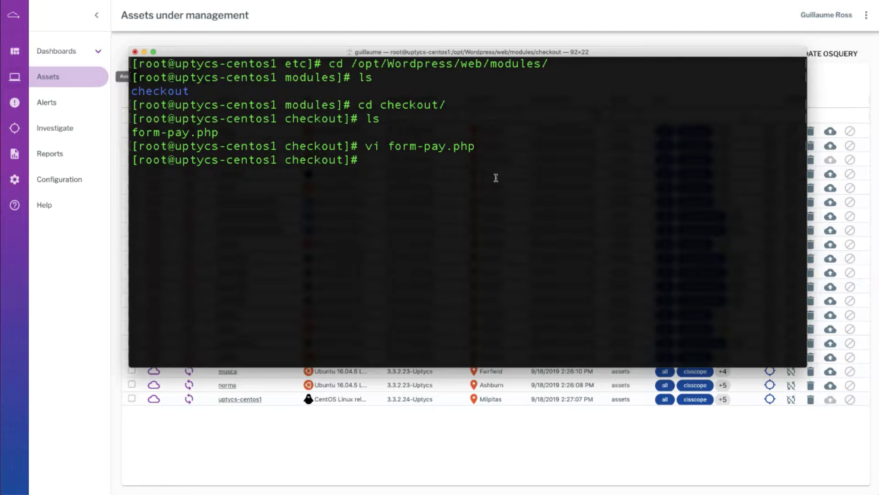
# - Widen the Alerts list's Alert Detail column to show full form-pay.php paths, then open the .swp alert
pyautogui.click(62, 110)
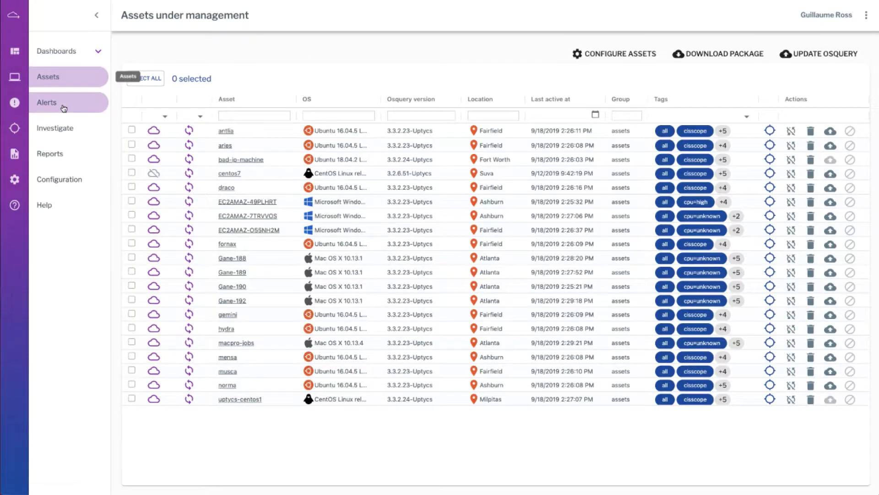
pyautogui.click(63, 108)
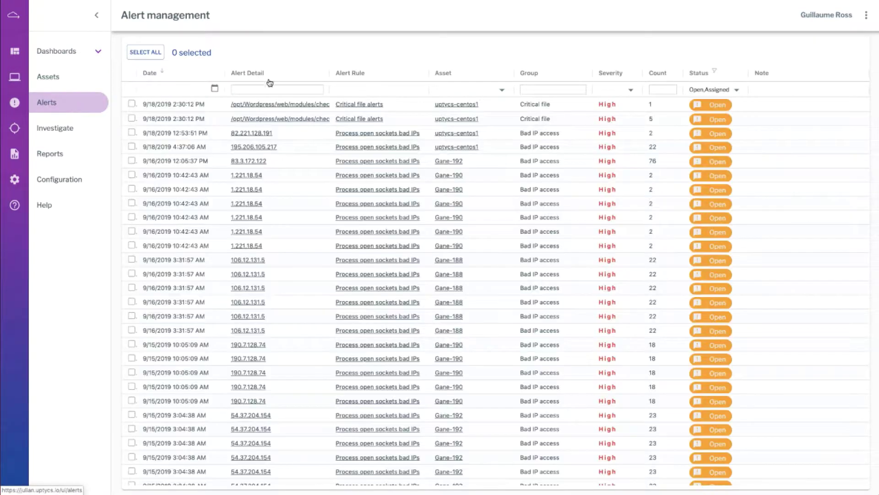
pyautogui.moveTo(328, 73); pyautogui.dragTo(436, 74)
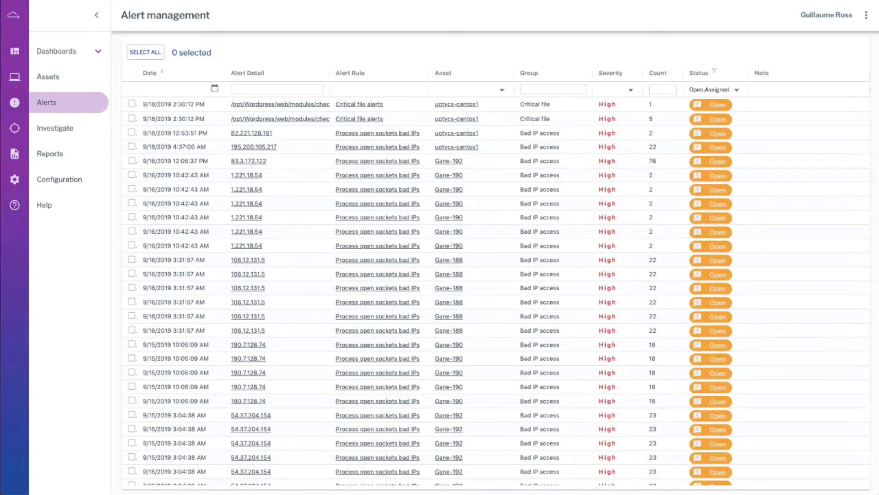
pyautogui.press('F5')
pyautogui.moveTo(330, 74); pyautogui.dragTo(419, 74)
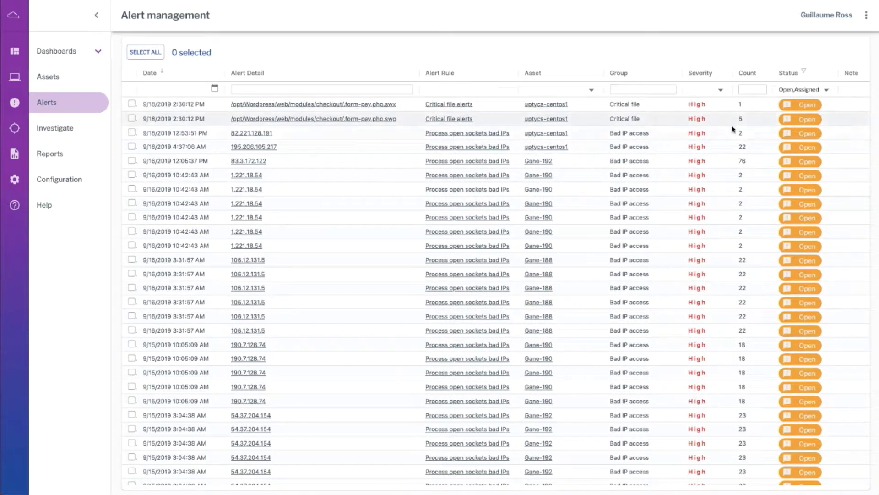
pyautogui.moveTo(733, 129); pyautogui.dragTo(427, 124)
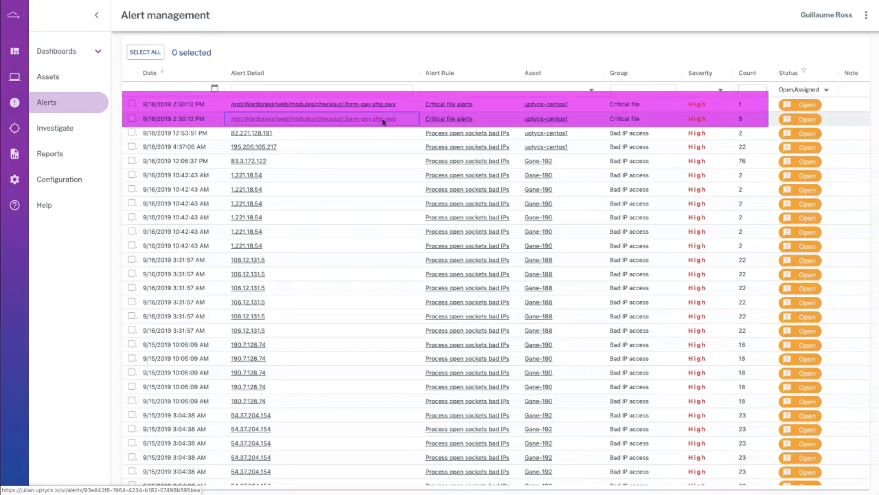
pyautogui.click(384, 119)
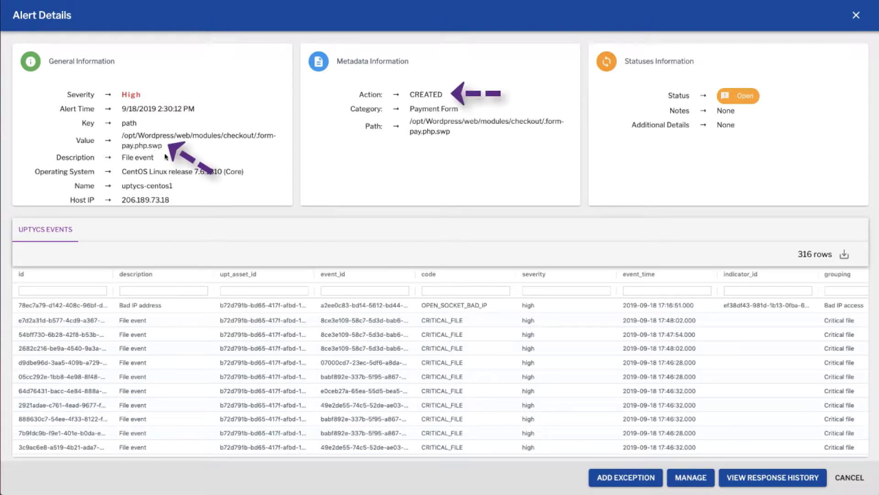
pyautogui.hscroll(10, 432, 343)
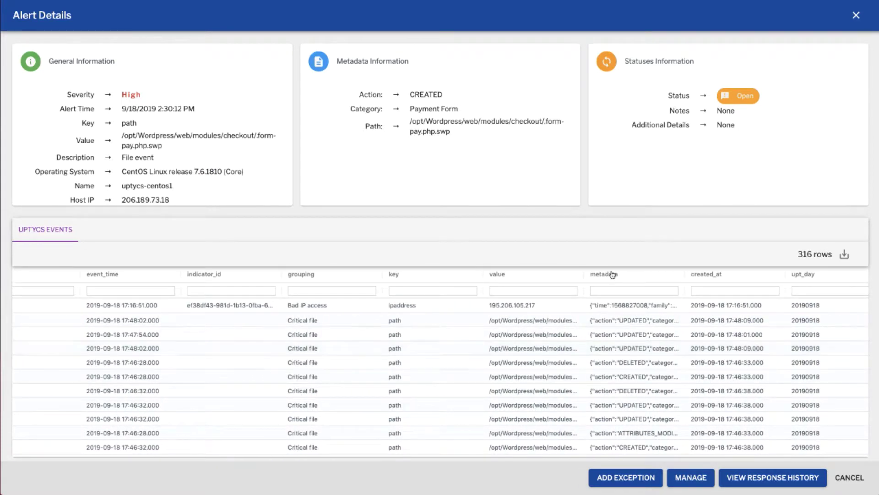
pyautogui.moveTo(584, 275); pyautogui.dragTo(640, 276)
pyautogui.moveTo(713, 279); pyautogui.dragTo(692, 276)
pyautogui.click(591, 324)
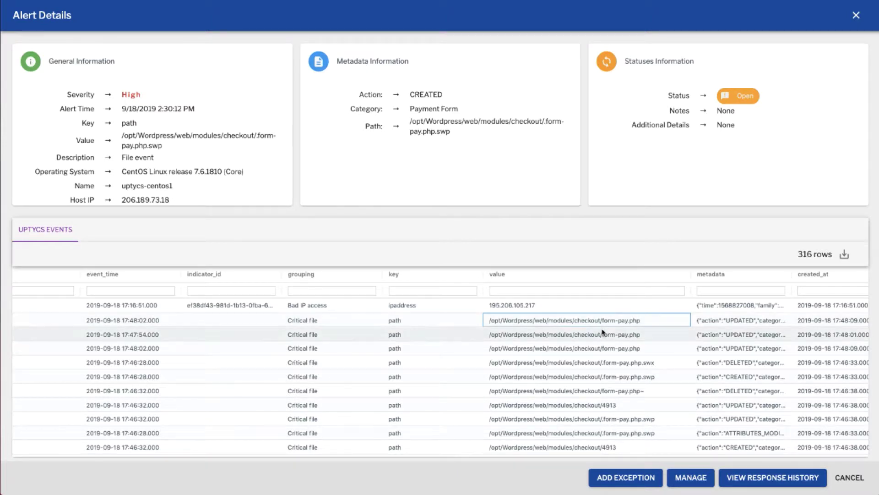
pyautogui.hscroll(3, 632, 334)
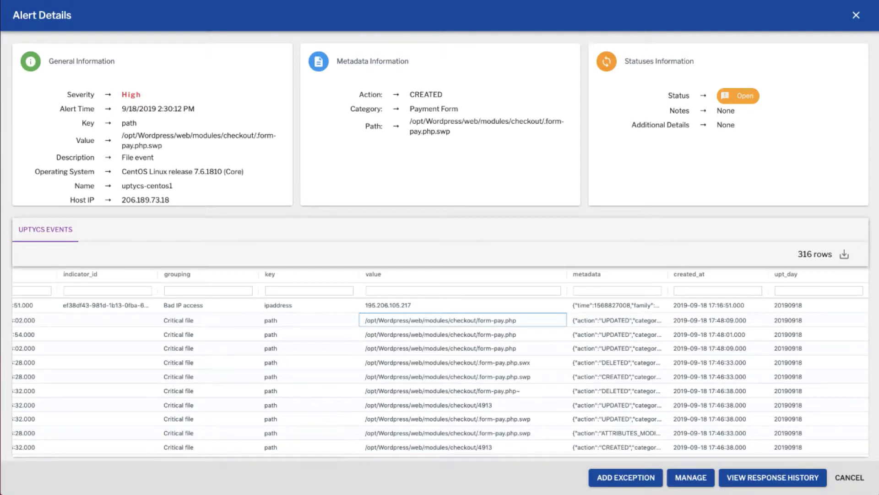
pyautogui.press('Escape')
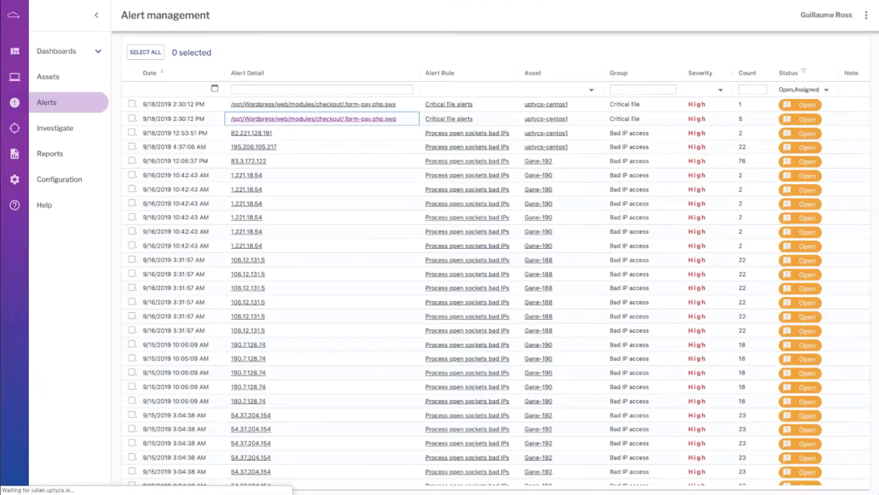
# - Go to Assets > Investigate and load the Event Data 'form-pay' process_events saved query
pyautogui.click(58, 80)
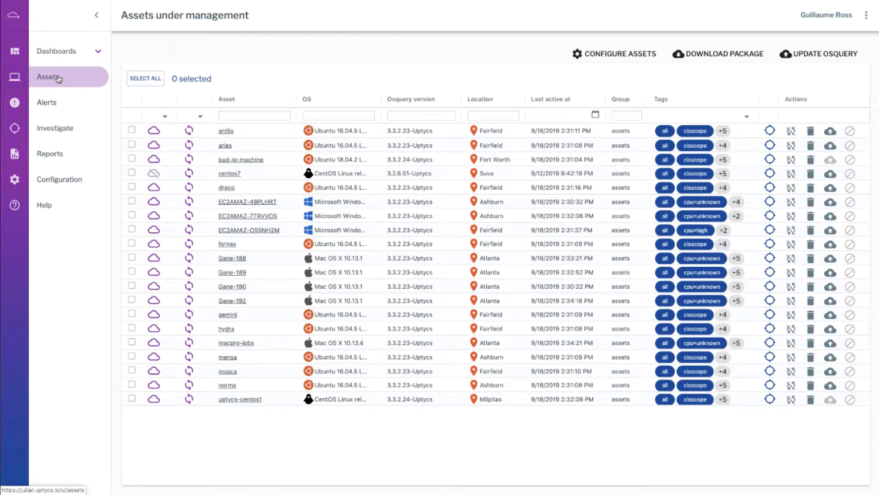
pyautogui.click(63, 126)
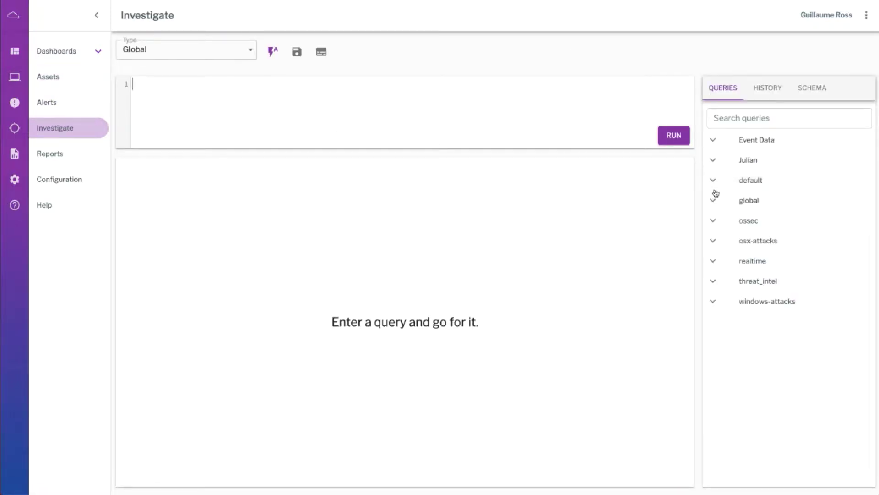
pyautogui.click(714, 142)
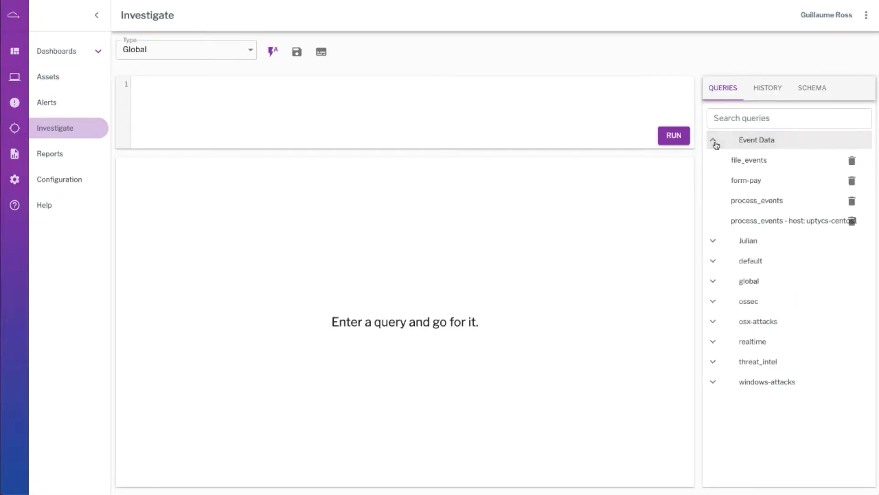
pyautogui.click(742, 209)
pyautogui.click(740, 180)
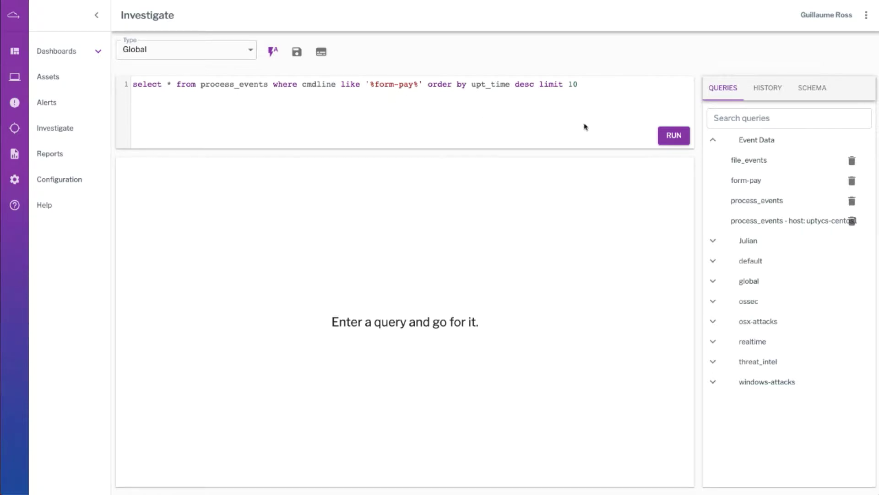
# - Run the form-pay query and widen cwd to show /opt/Wordpress/web/modules/checkout for all four rows
pyautogui.click(660, 138)
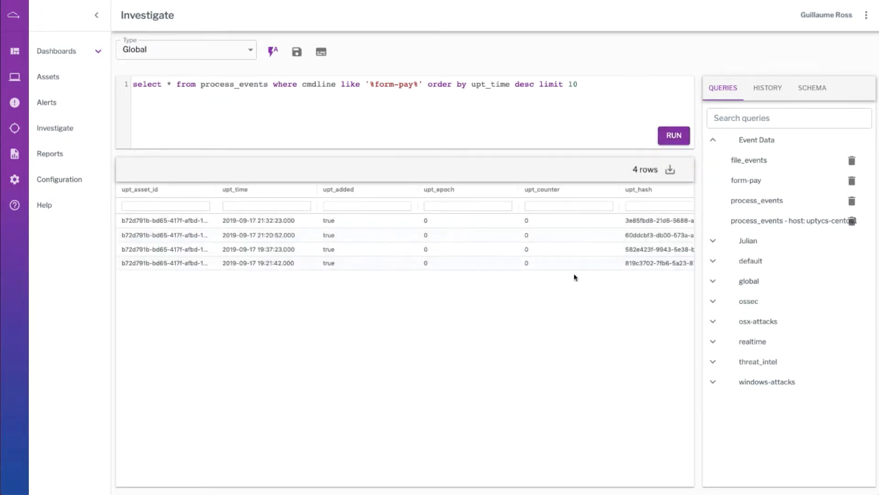
pyautogui.hscroll(3, 575, 285)
pyautogui.hscroll(8, 575, 285)
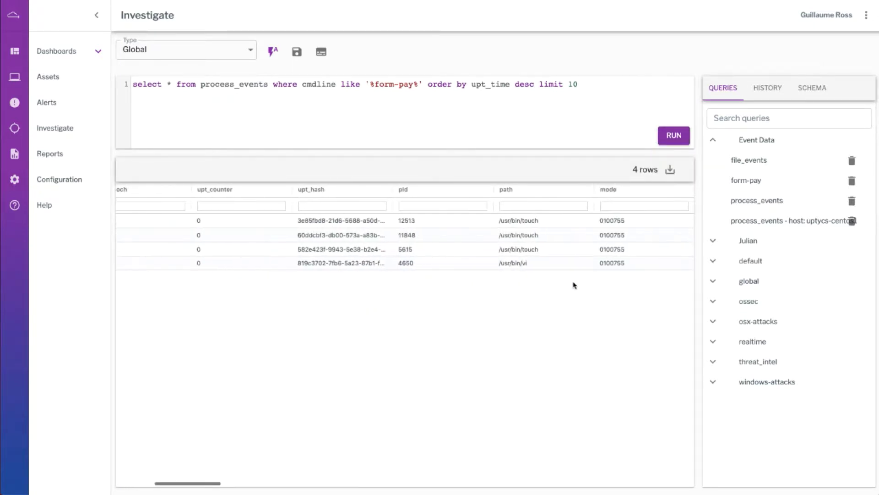
pyautogui.hscroll(3, 575, 285)
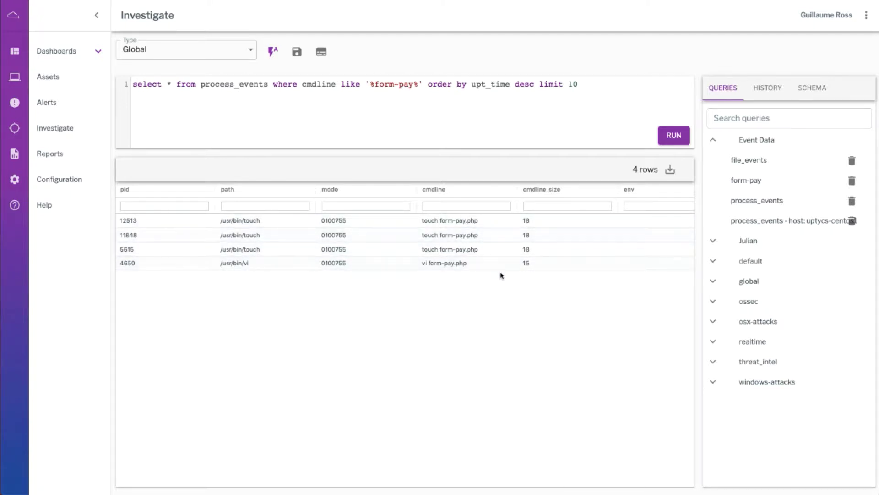
pyautogui.hscroll(5, 502, 273)
pyautogui.hscroll(5, 502, 274)
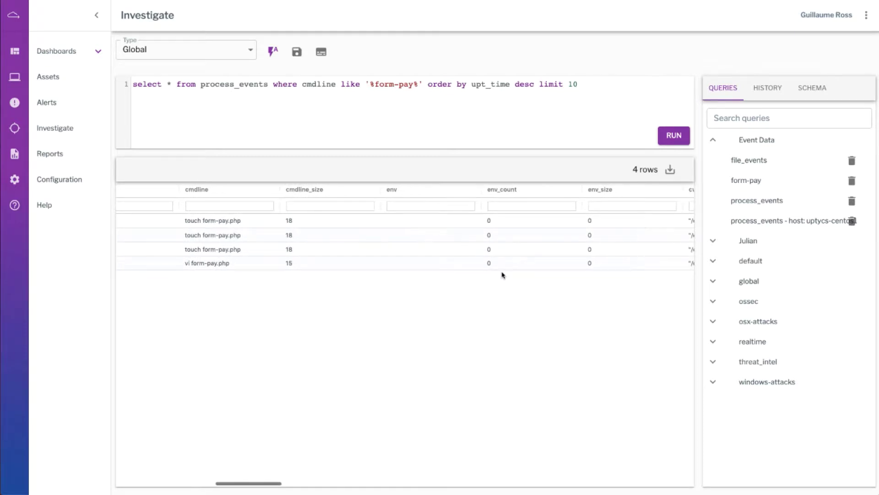
pyautogui.hscroll(4, 502, 274)
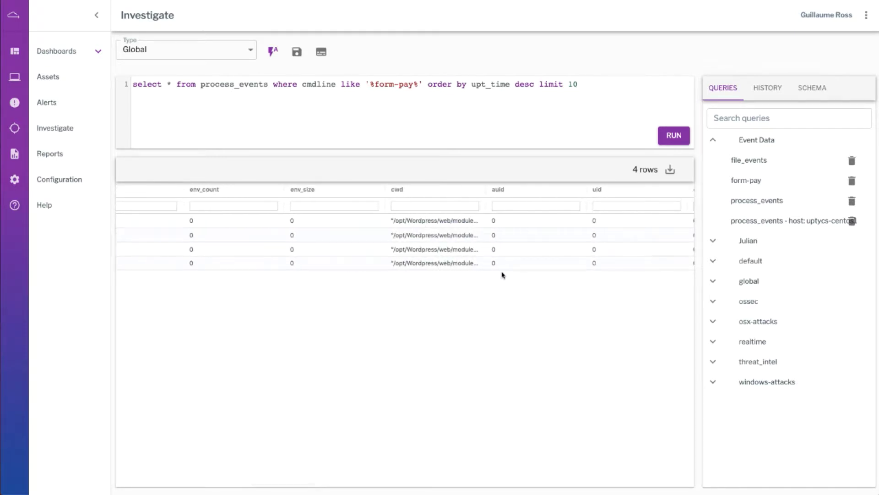
pyautogui.moveTo(488, 194); pyautogui.dragTo(609, 194)
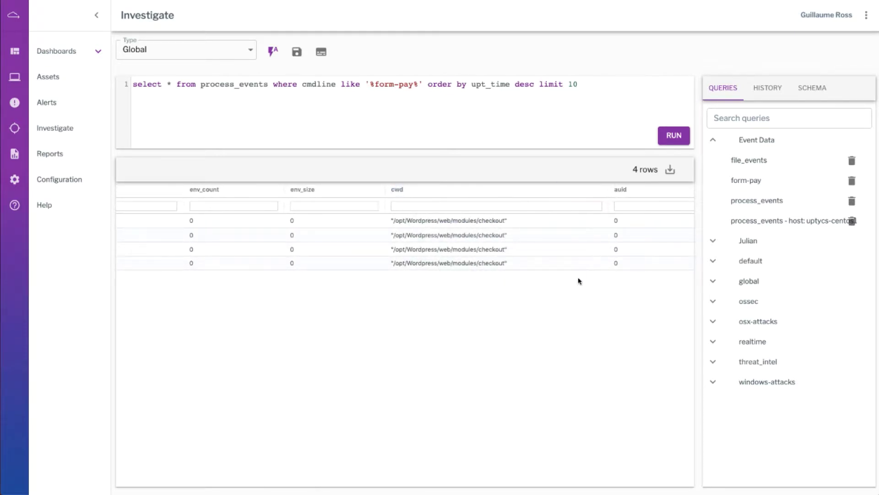
pyautogui.hscroll(5, 514, 272)
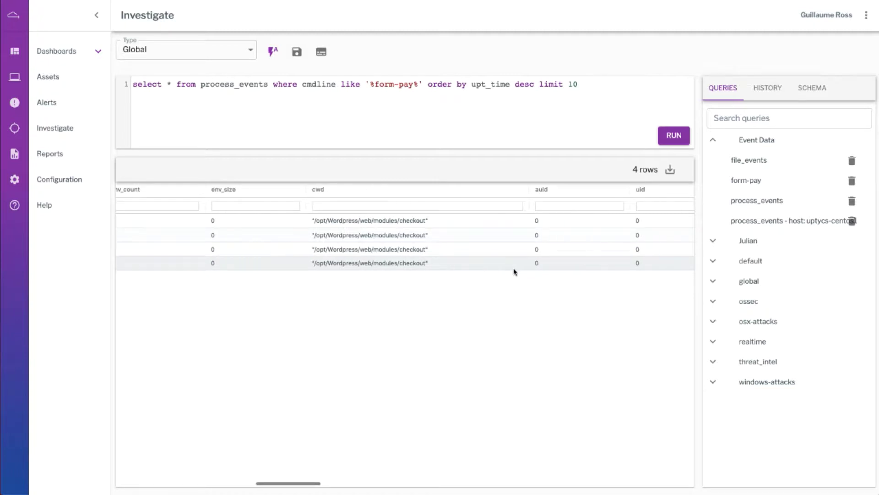
pyautogui.hscroll(1, 514, 272)
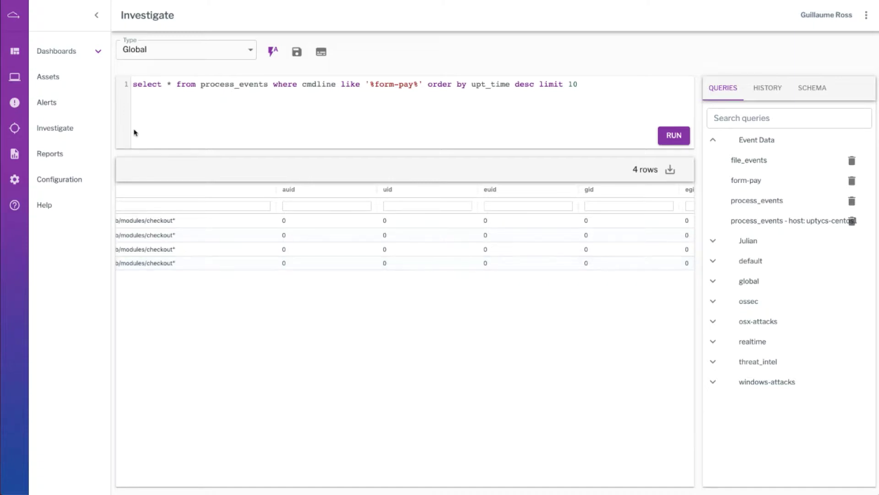
# - Navigate through Alerts > Configuration to the File integrity monitoring profile list
pyautogui.click(67, 110)
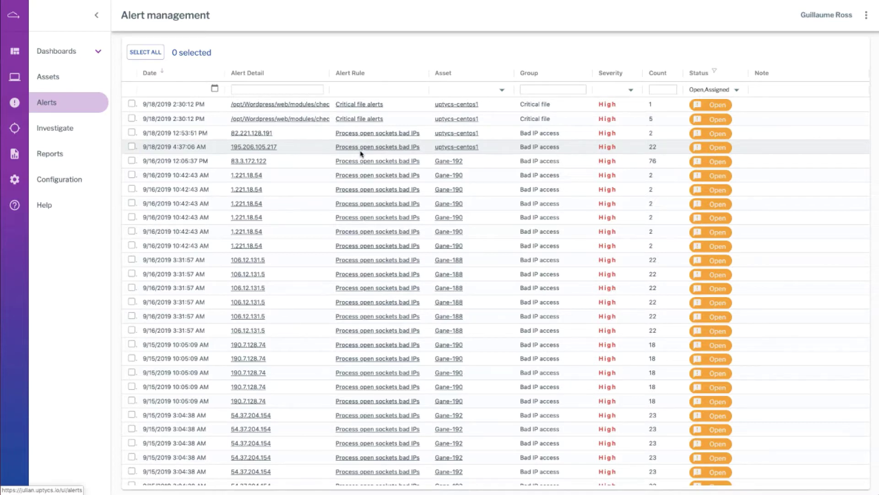
pyautogui.click(68, 186)
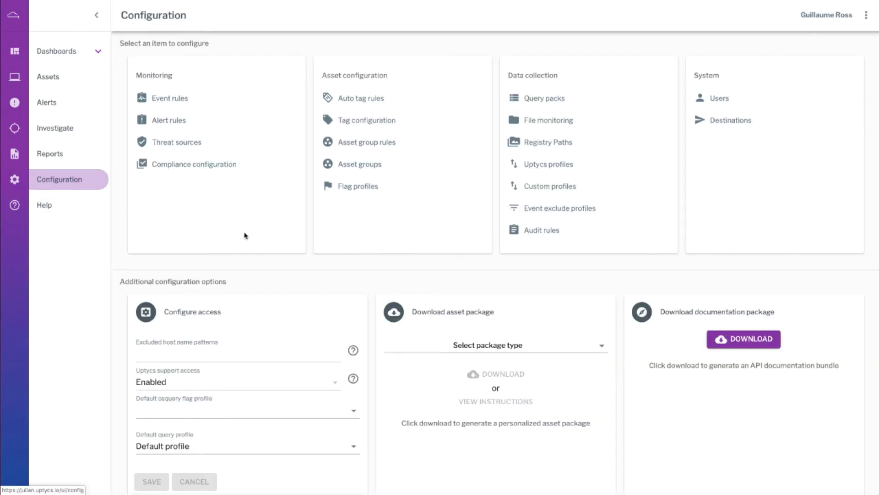
pyautogui.click(555, 121)
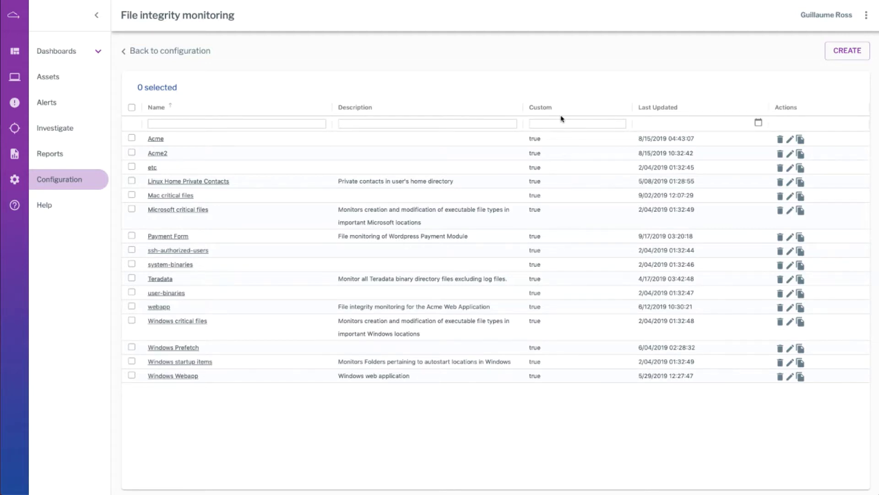
# - Open the Payment Form profile with include path /opt/Wordpress/web/modules/checkout/%%
pyautogui.click(174, 237)
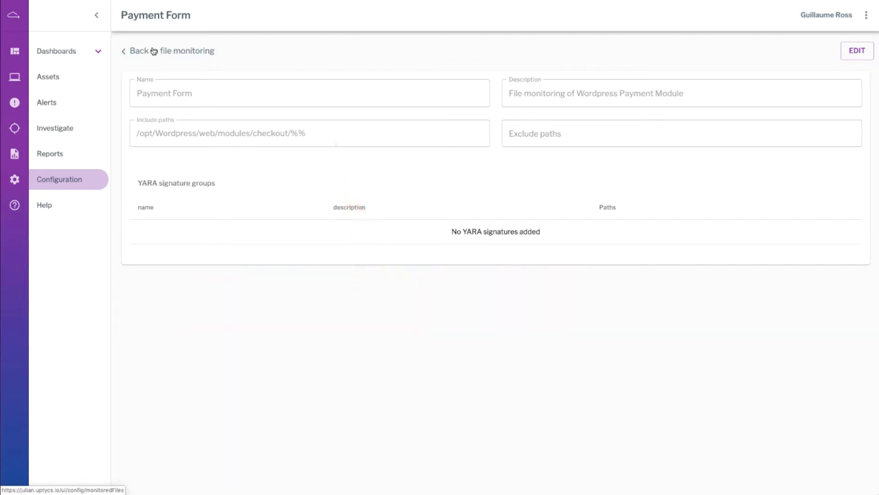
# - Review the Mac critical files profile, then the etc profile with include path /etc/%%
pyautogui.click(154, 51)
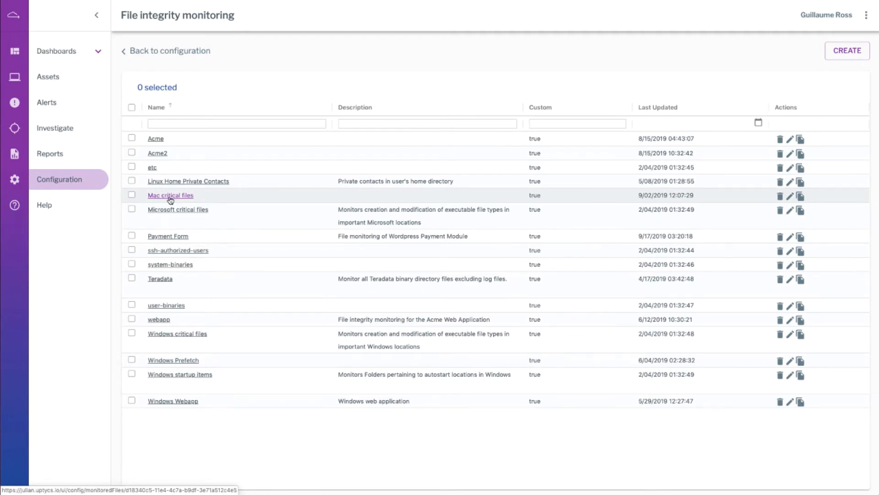
pyautogui.click(171, 197)
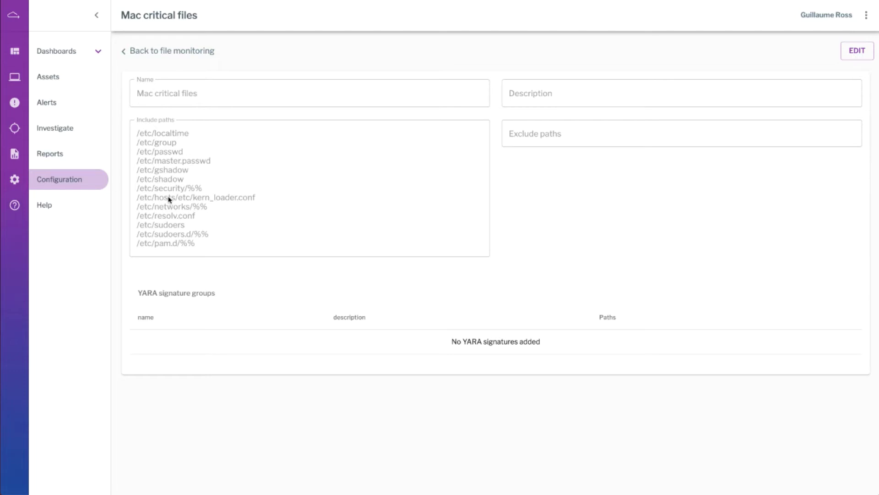
pyautogui.click(150, 52)
pyautogui.click(149, 168)
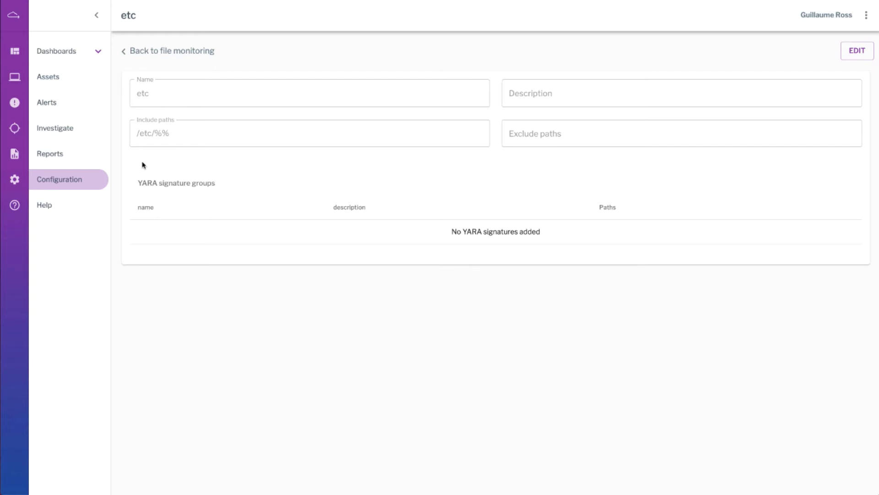
# - Open the Critical file alerts rule under Configuration > Alert rules and scroll to its notifications
pyautogui.click(85, 184)
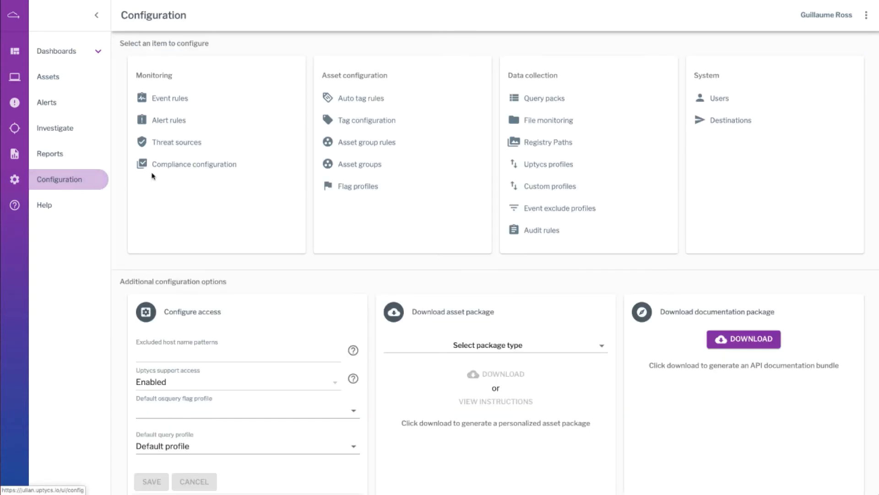
pyautogui.click(170, 121)
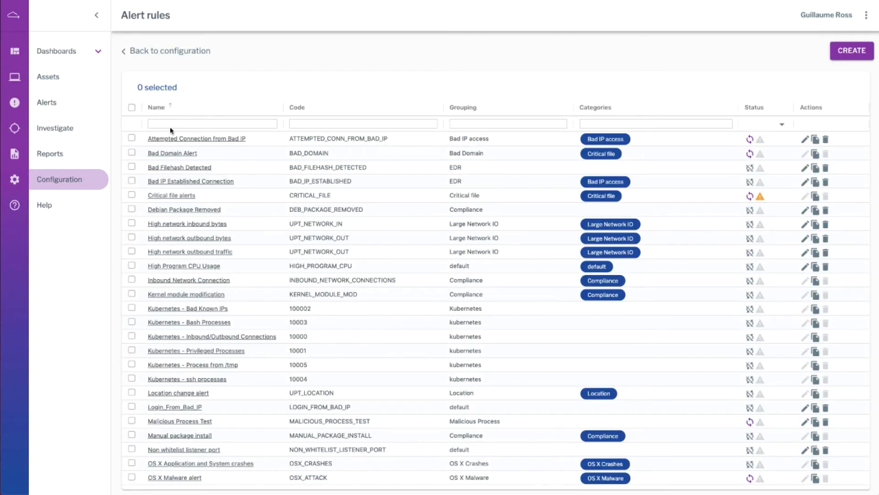
pyautogui.click(170, 196)
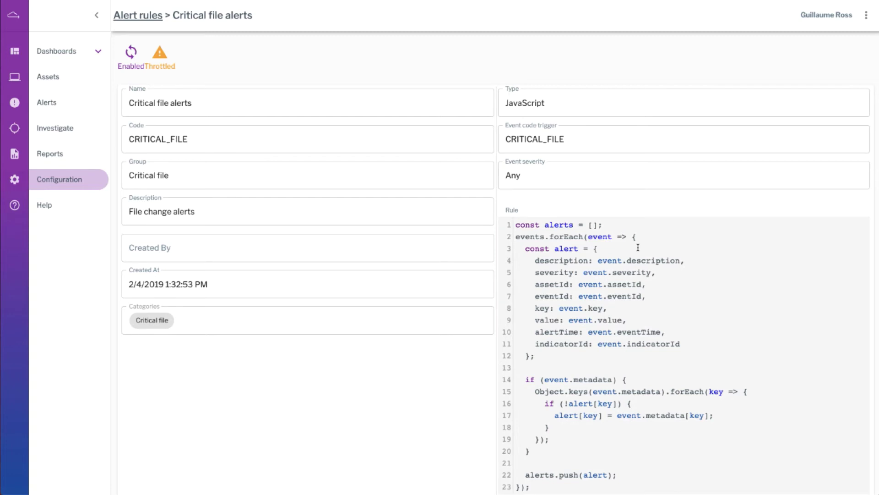
pyautogui.scroll(-7, 638, 248)
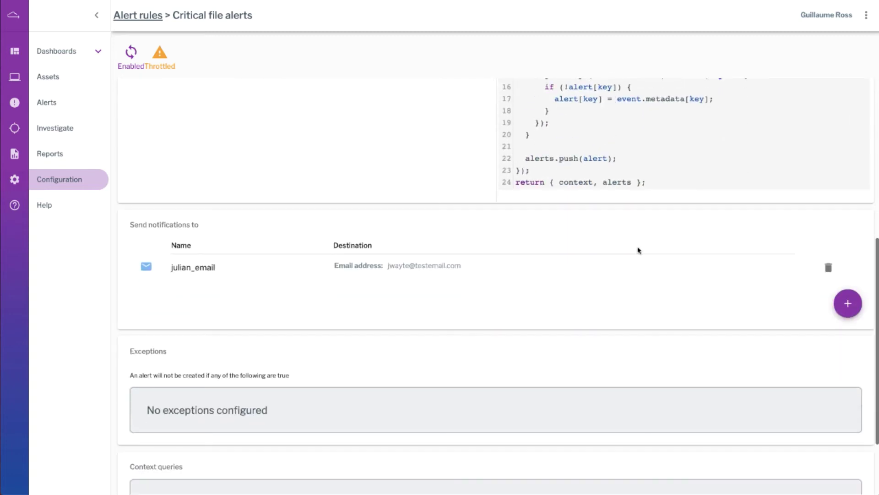
pyautogui.scroll(-2, 638, 249)
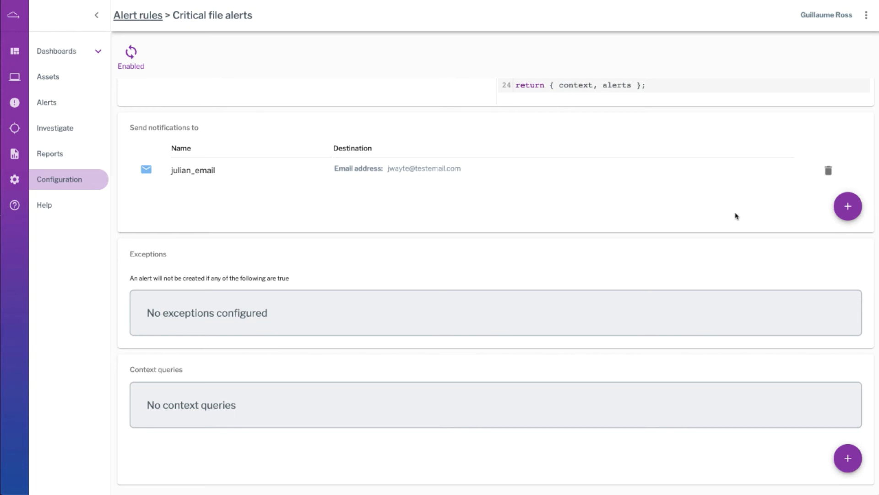
# - Cancel the Add alert notification dialog and go back to the Configuration overview
pyautogui.click(854, 211)
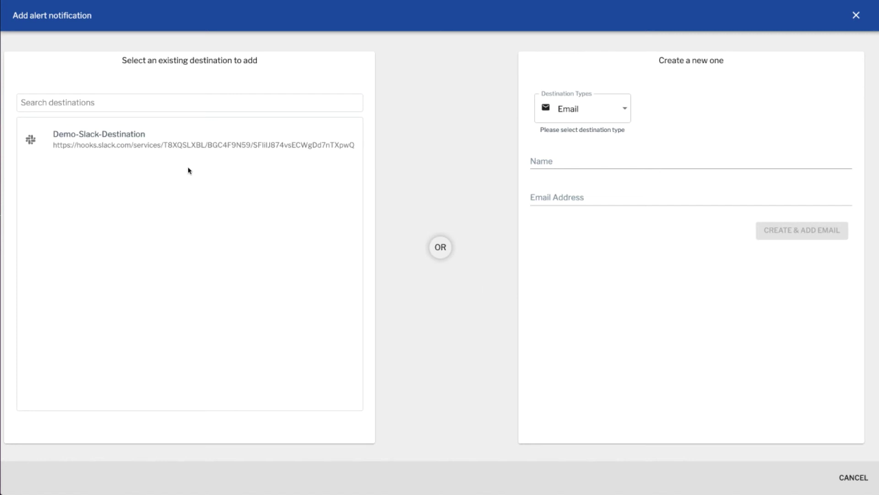
pyautogui.click(139, 153)
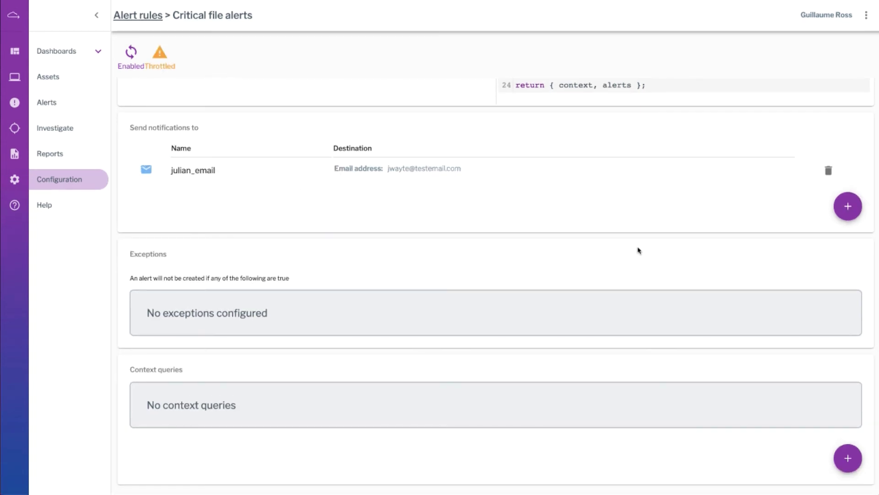
pyautogui.scroll(10, 639, 250)
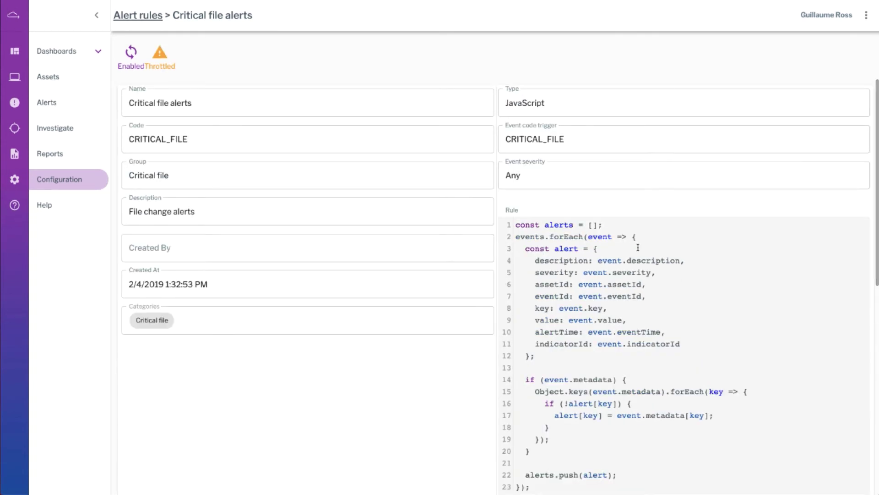
pyautogui.click(97, 181)
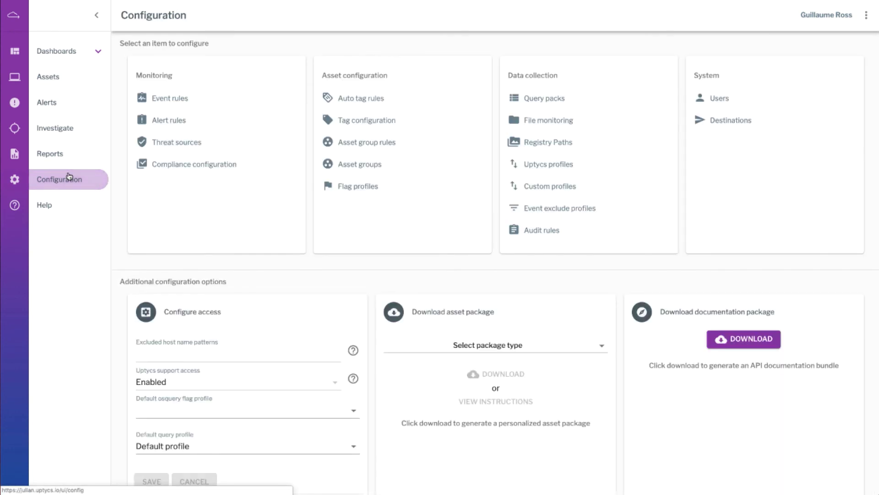